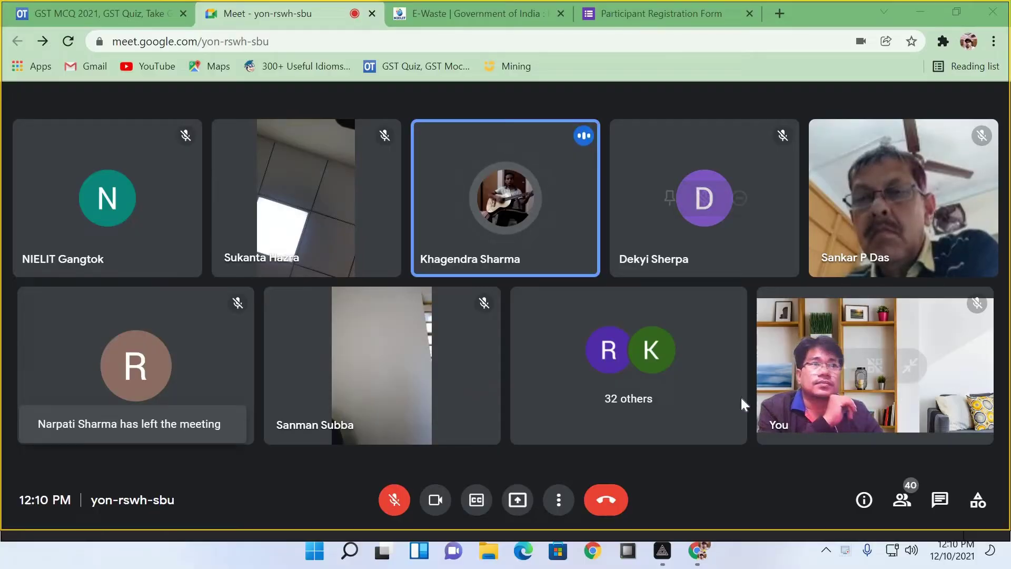
Bring up the visual effects panel from the call's More options menu
{"action": "left_click", "coordinate": [558, 500]}
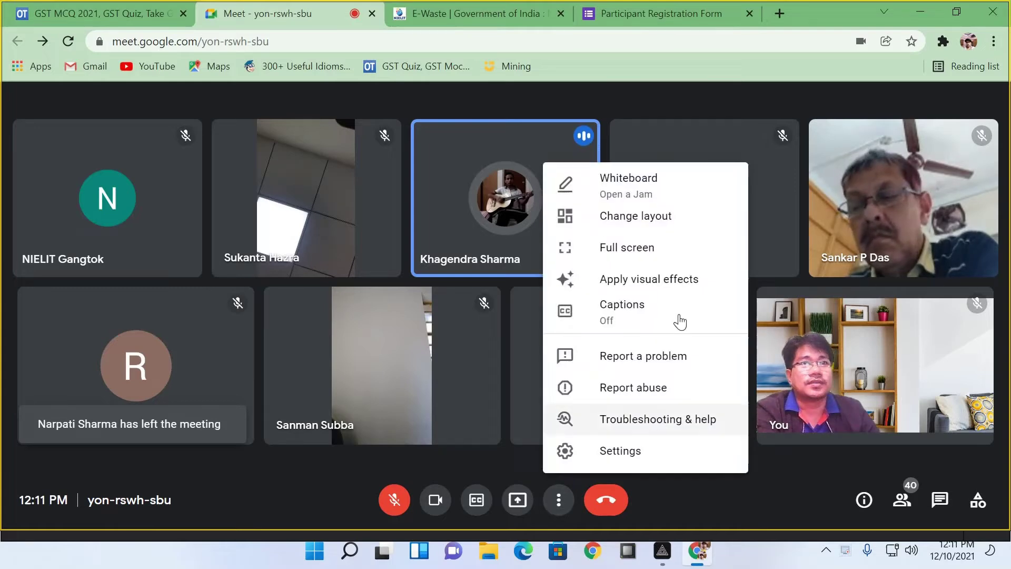
{"action": "left_click", "coordinate": [672, 286]}
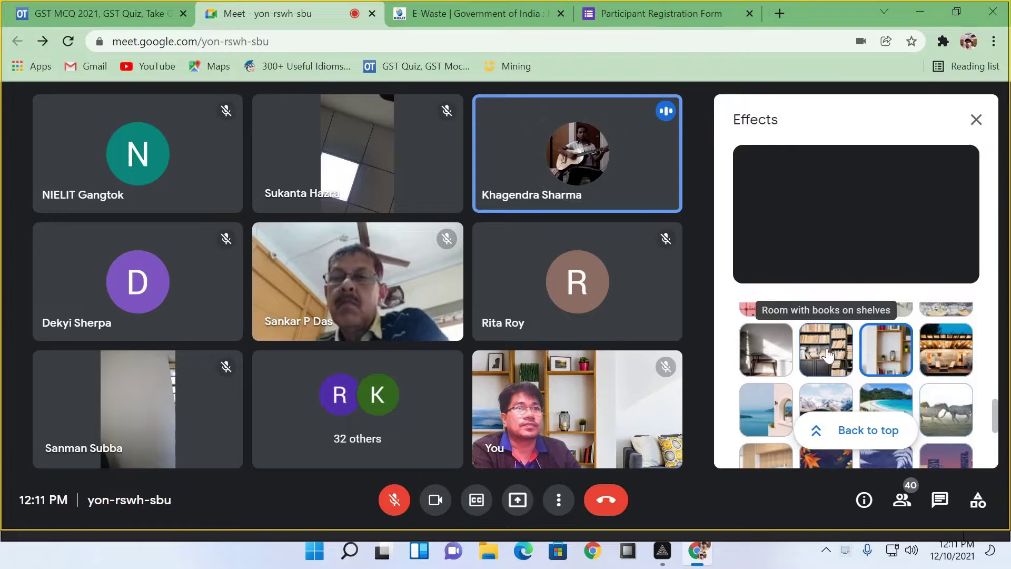
Try the bookshelf, evening trailer, beach, sea view and blue fern backgrounds, then apply the shelf room
{"action": "left_click", "coordinate": [827, 353]}
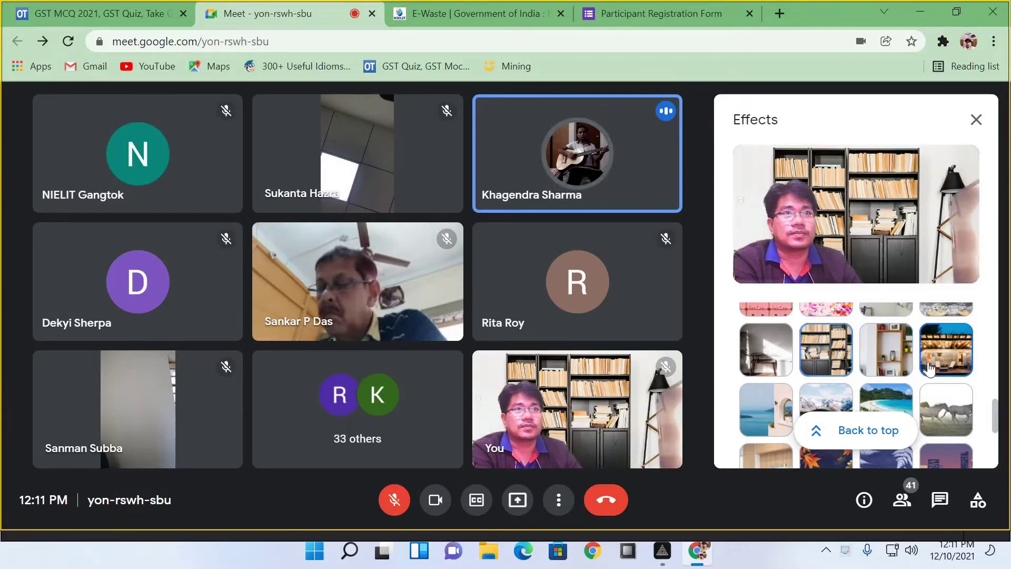
{"action": "left_click", "coordinate": [947, 350]}
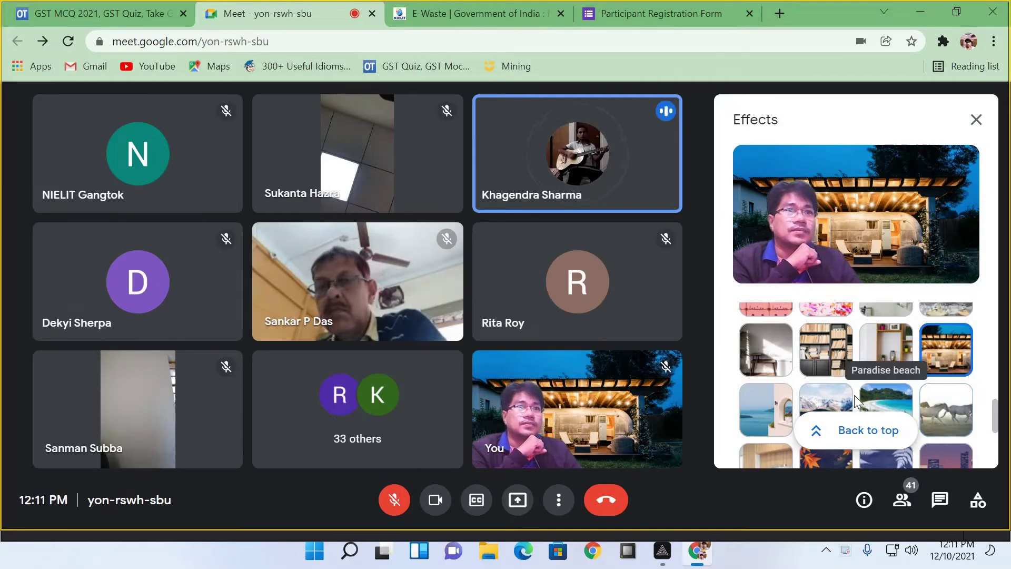
{"action": "left_click", "coordinate": [772, 408]}
{"action": "left_click", "coordinate": [768, 409]}
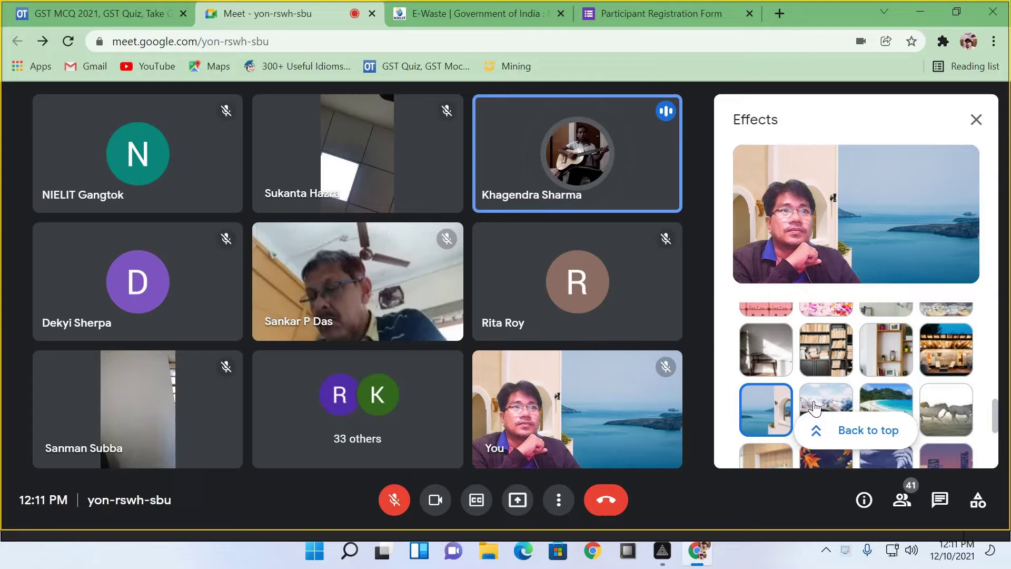
{"action": "scroll", "coordinate": [770, 395], "scroll_direction": "down", "scroll_amount": 3}
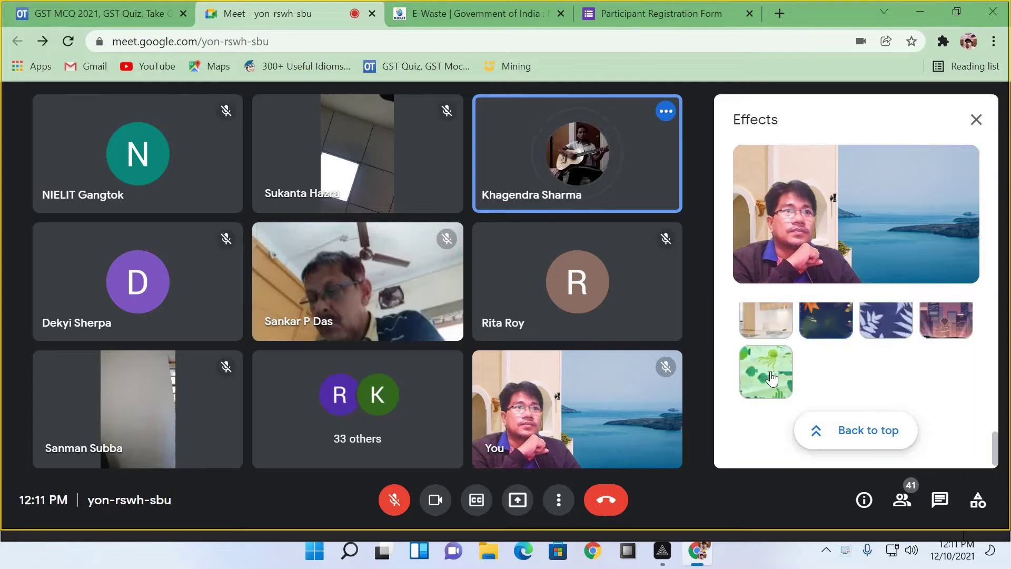
{"action": "left_click", "coordinate": [885, 319]}
{"action": "scroll", "coordinate": [905, 379], "scroll_direction": "up", "scroll_amount": 3}
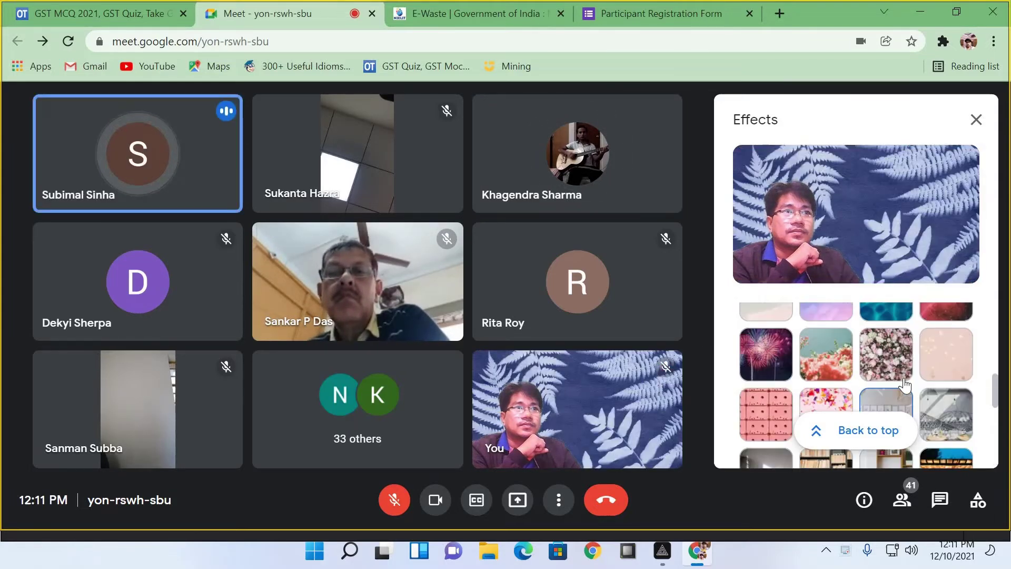
{"action": "scroll", "coordinate": [905, 379], "scroll_direction": "down", "scroll_amount": 3}
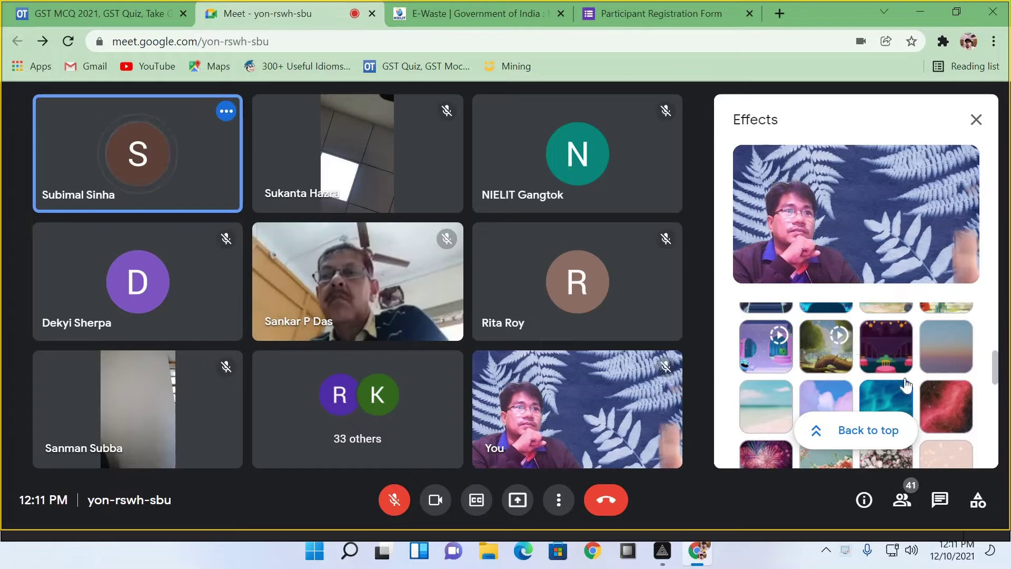
{"action": "scroll", "coordinate": [905, 380], "scroll_direction": "down", "scroll_amount": 3}
{"action": "scroll", "coordinate": [938, 389], "scroll_direction": "down", "scroll_amount": 2}
{"action": "scroll", "coordinate": [916, 395], "scroll_direction": "up", "scroll_amount": 2}
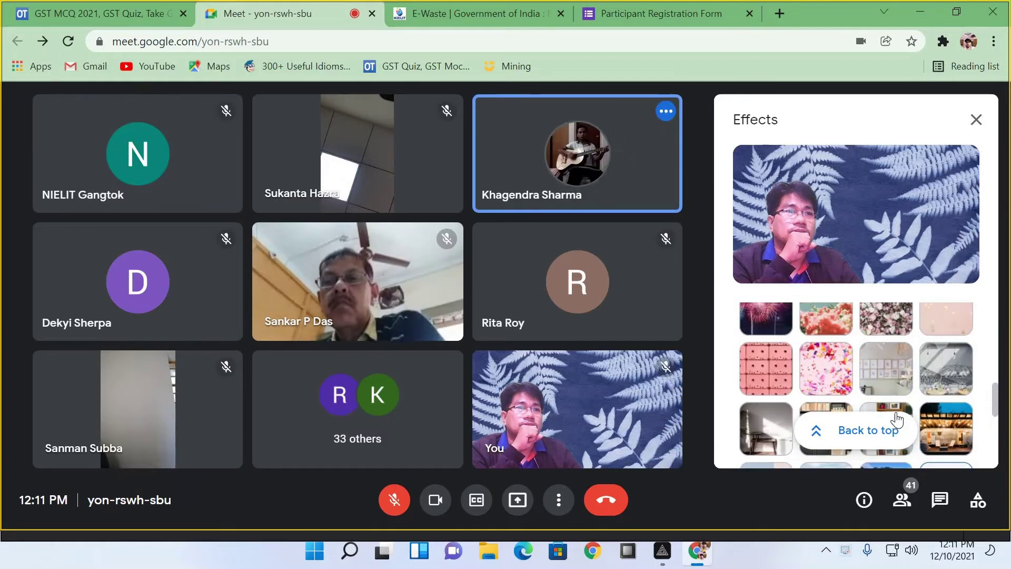
{"action": "left_click", "coordinate": [902, 410]}
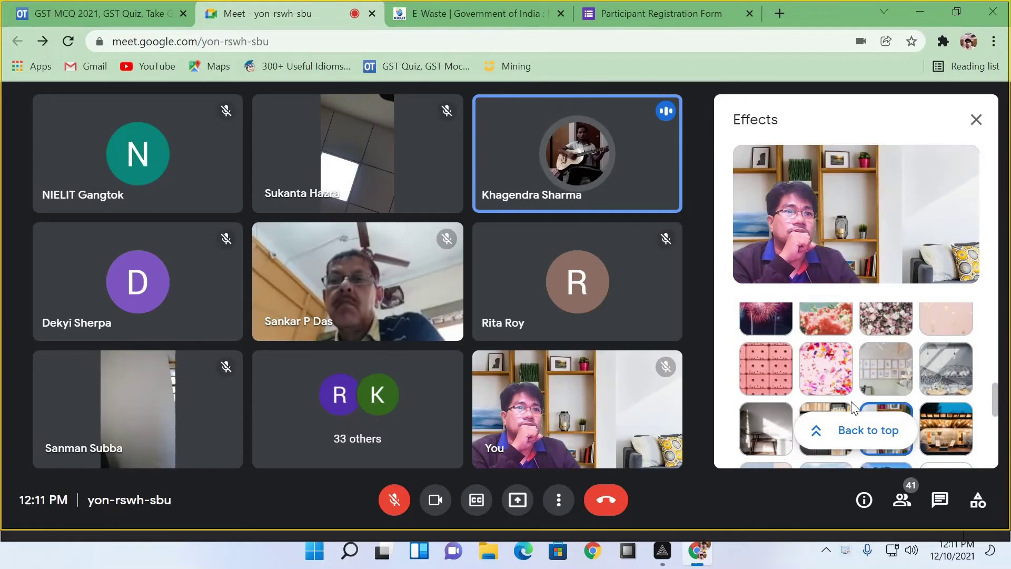